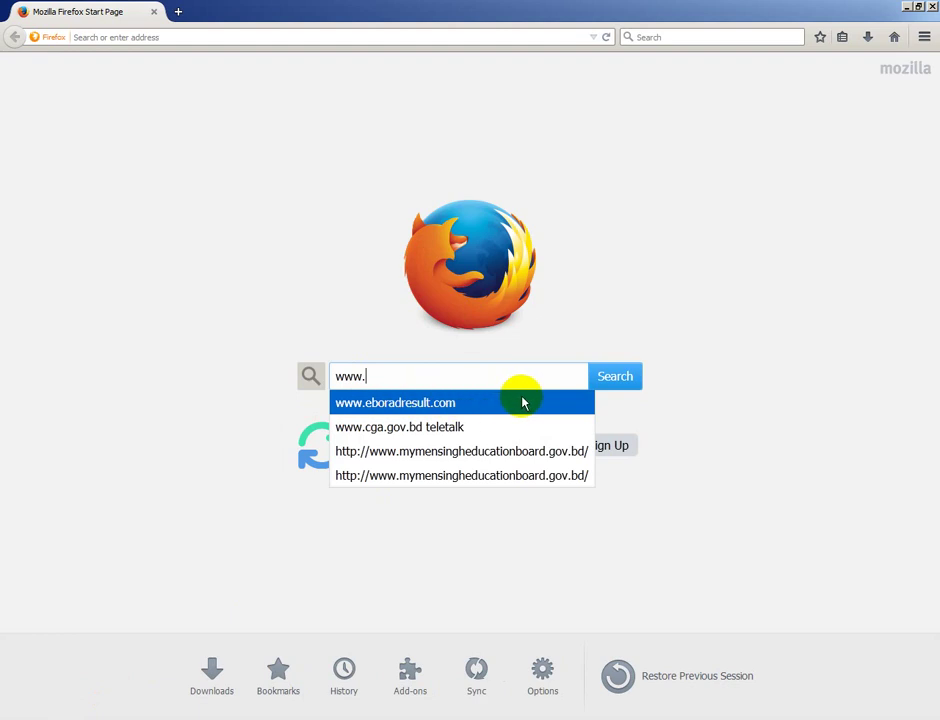
{"action": "left_click", "coordinate": [482, 404]}
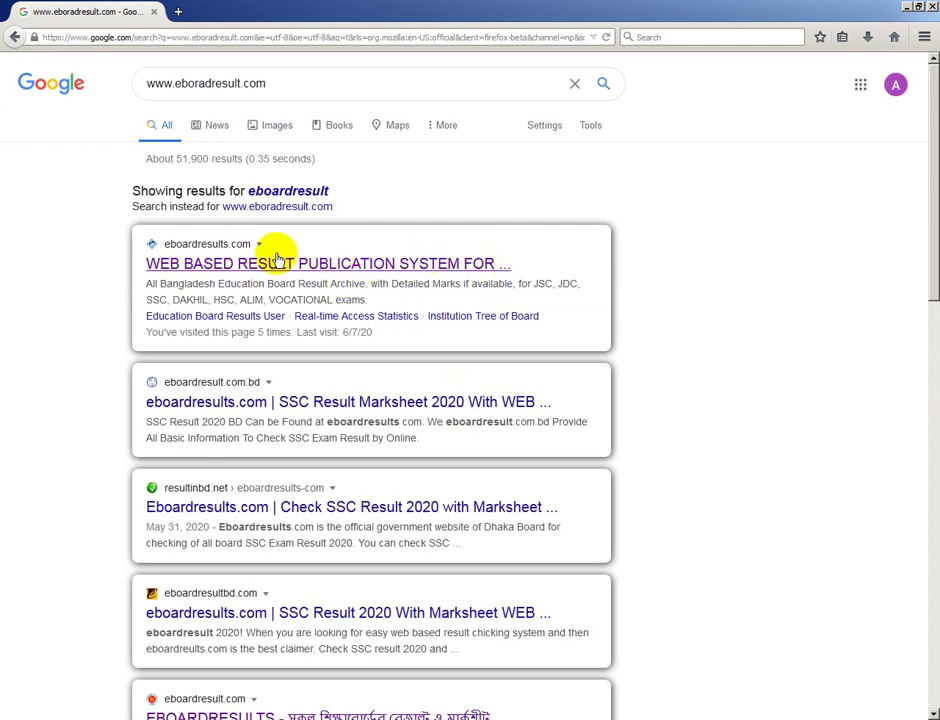
Open the top result, WEB BASED RESULT PUBLICATION SYSTEM on eboardresults.com
{"action": "left_click", "coordinate": [326, 264]}
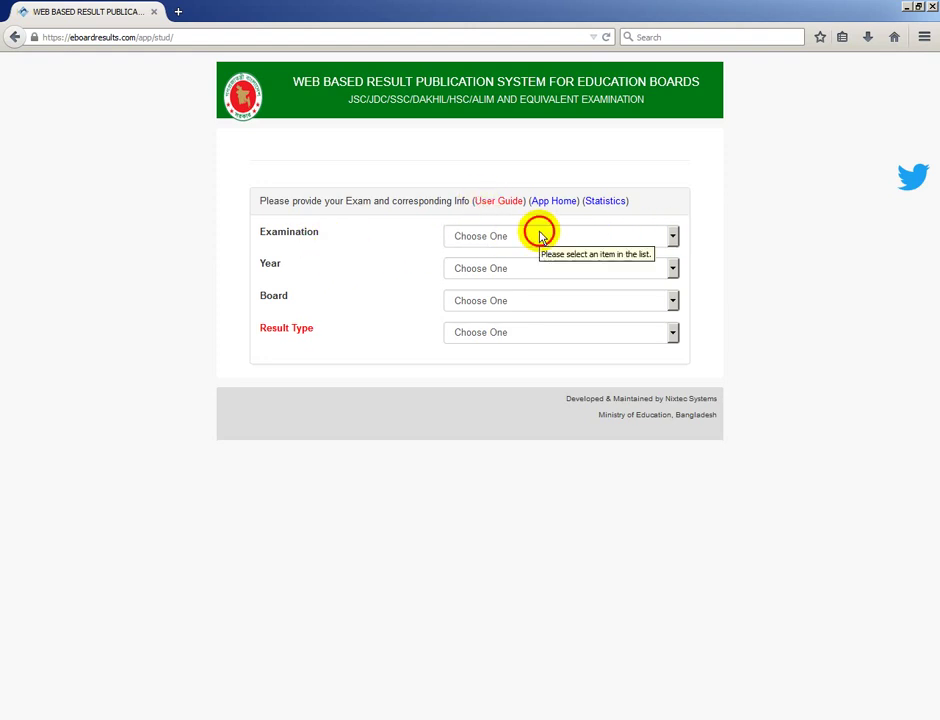
Choose SSC/Dakhil/Equivalent, year 2020, Mymensingh board and Individual Result in the result form
{"action": "left_click", "coordinate": [539, 236]}
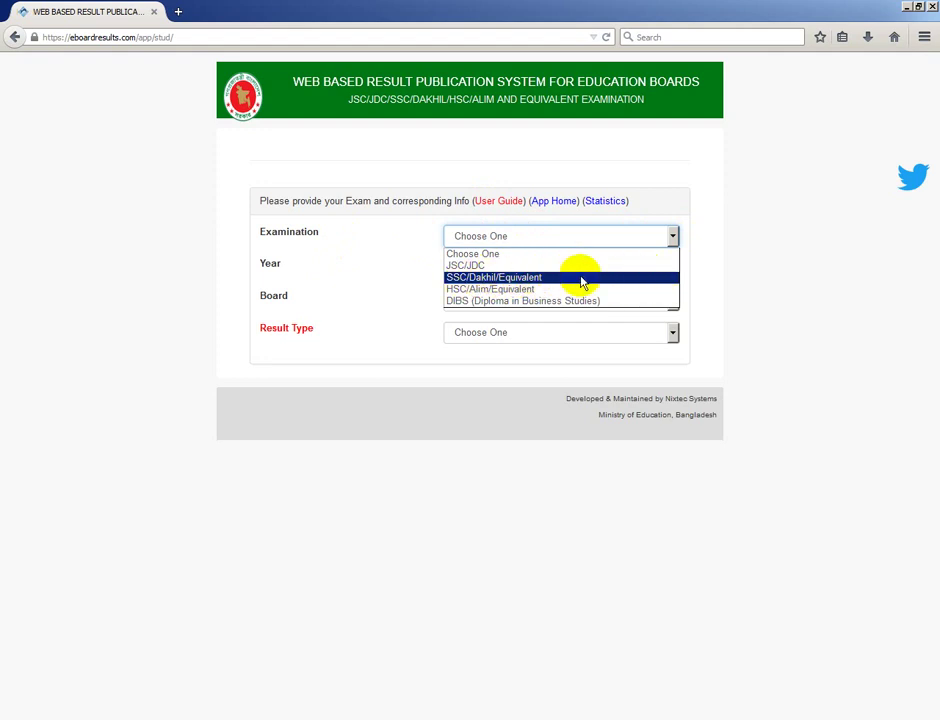
{"action": "left_click", "coordinate": [555, 286]}
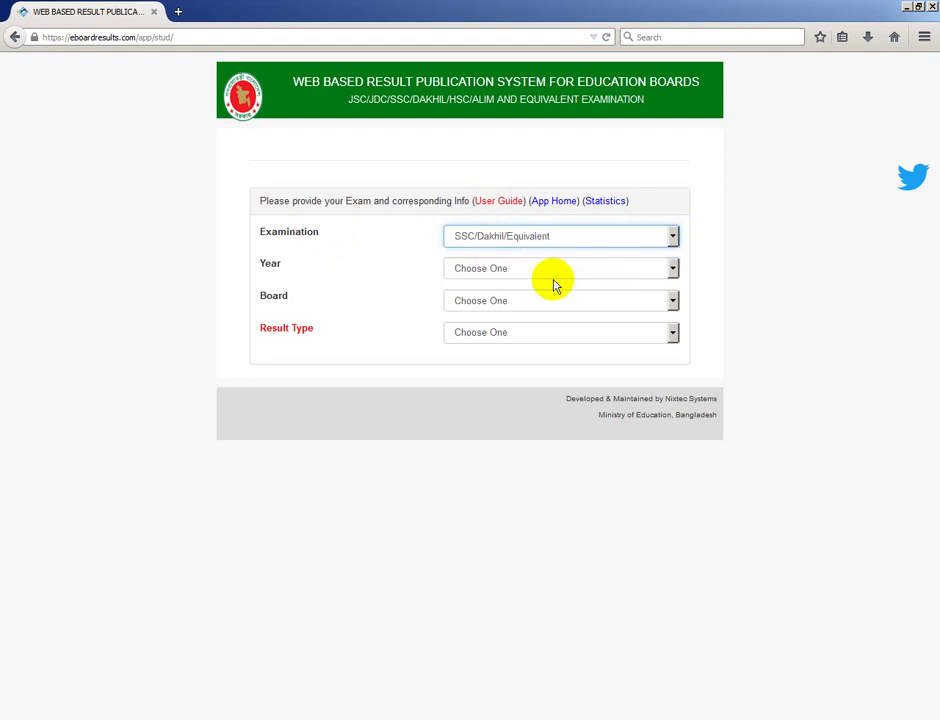
{"action": "left_click", "coordinate": [527, 270]}
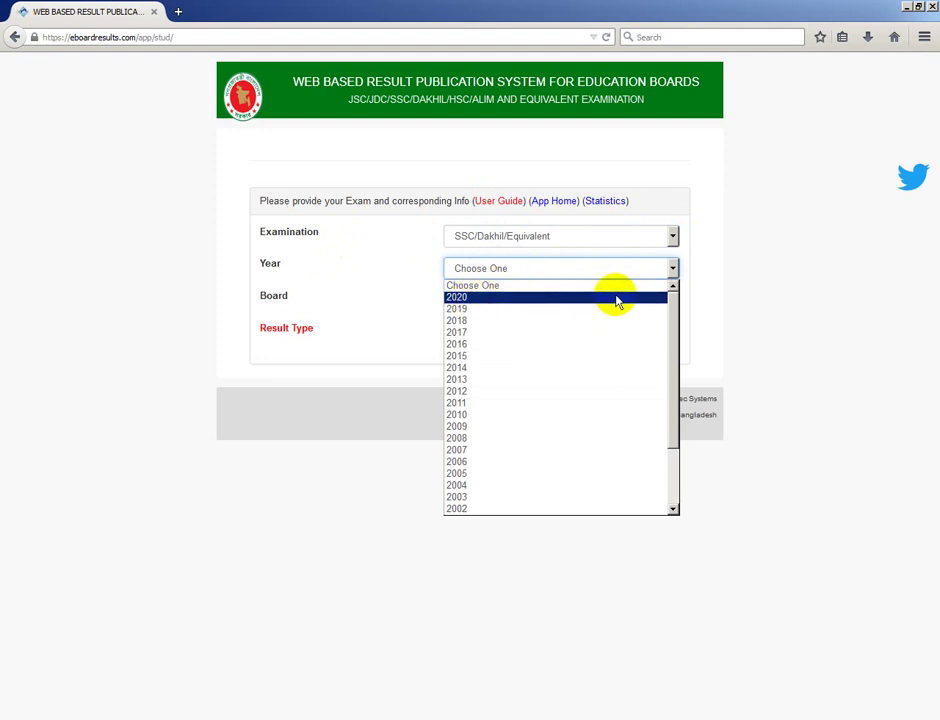
{"action": "left_click", "coordinate": [512, 298]}
{"action": "left_click", "coordinate": [512, 302]}
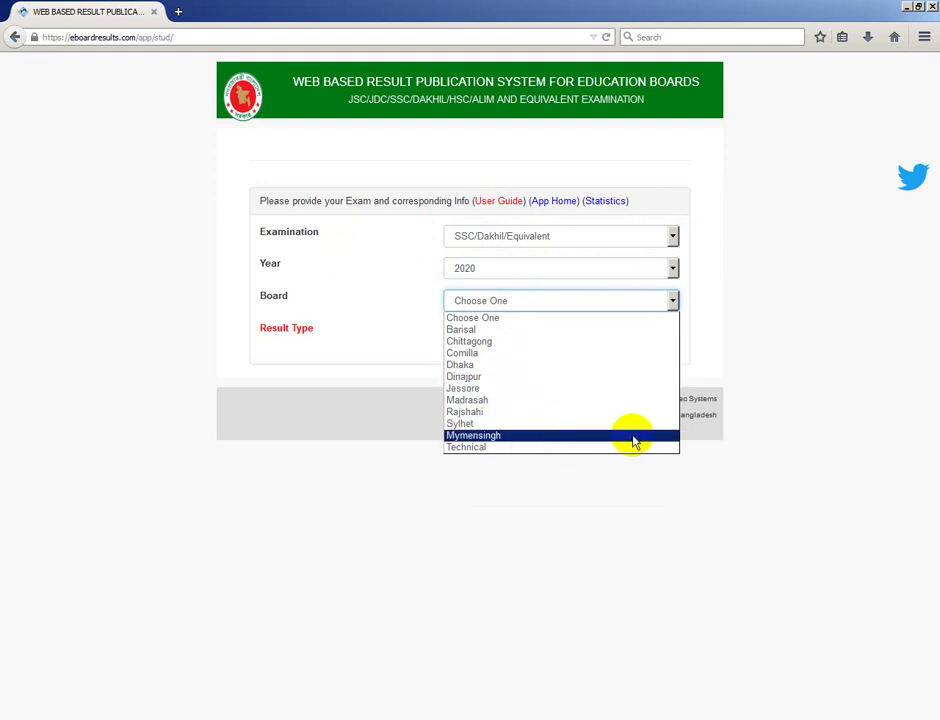
{"action": "left_click", "coordinate": [550, 438]}
{"action": "left_click", "coordinate": [518, 336]}
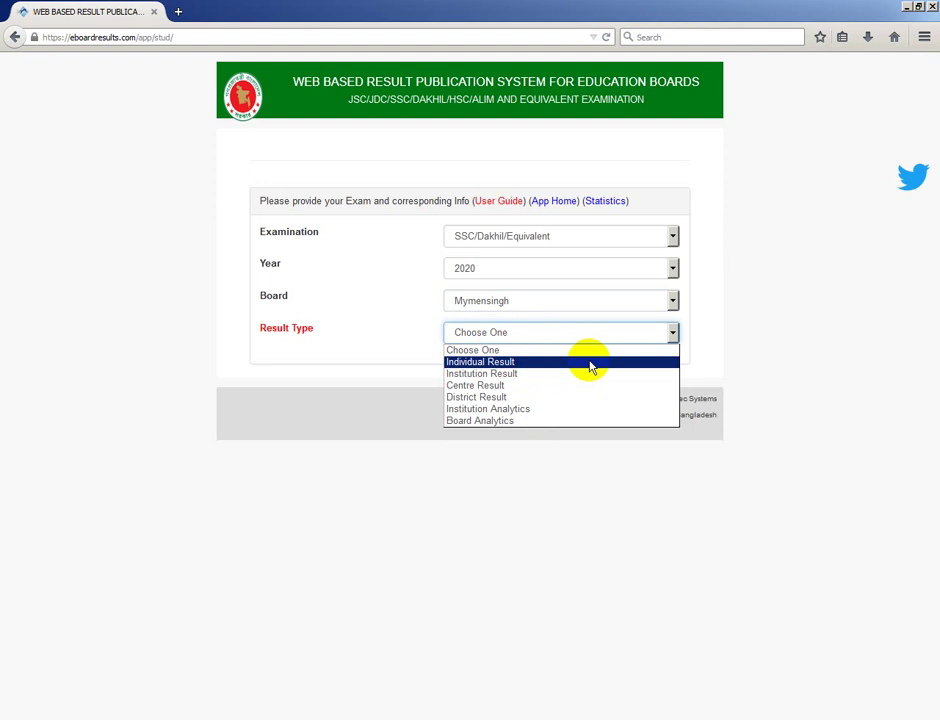
{"action": "left_click", "coordinate": [590, 368]}
{"action": "left_click", "coordinate": [500, 364]}
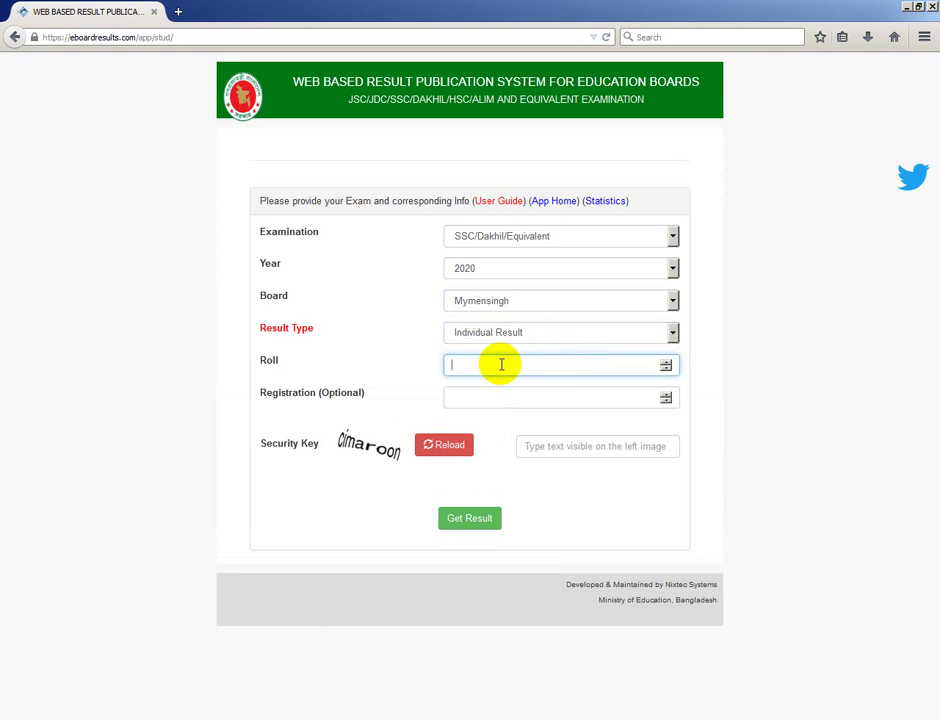
Fill in the student's roll number, registration number and the security key from the image
{"action": "left_click", "coordinate": [479, 391]}
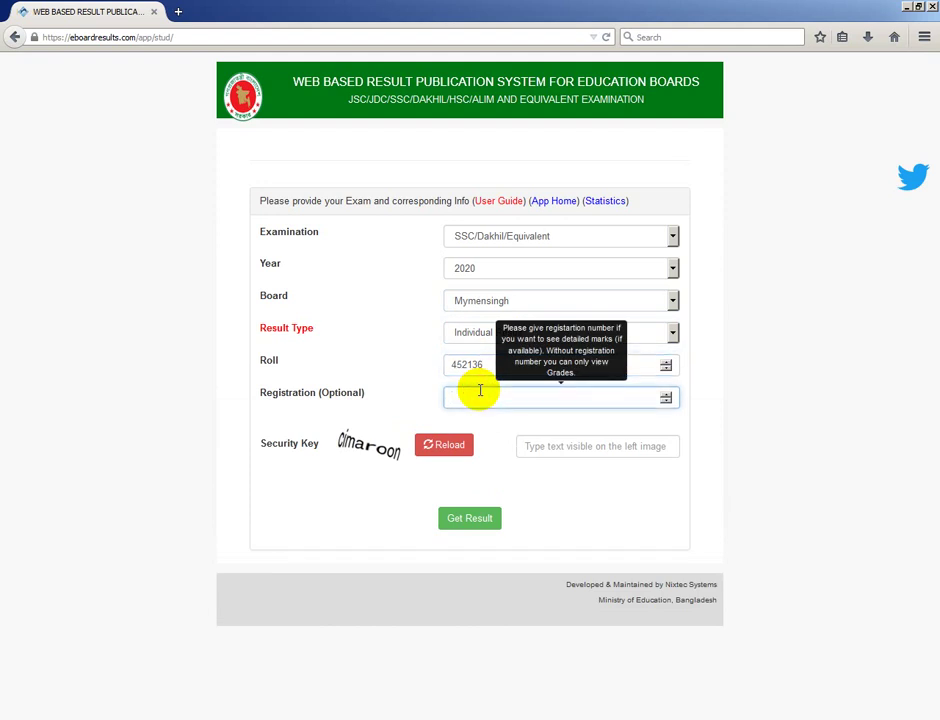
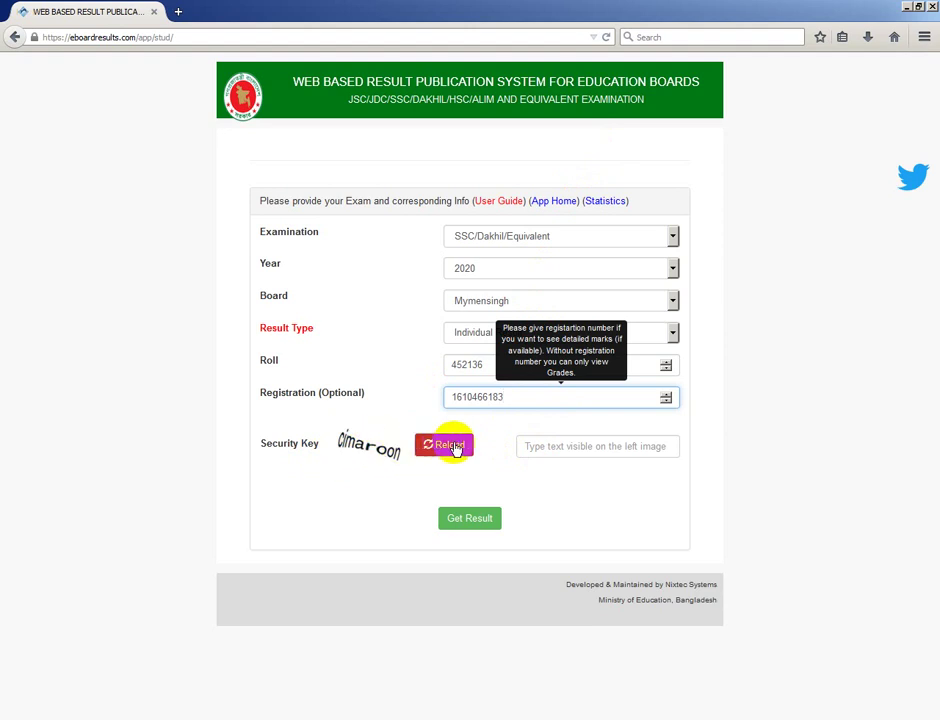
{"action": "left_click", "coordinate": [552, 448]}
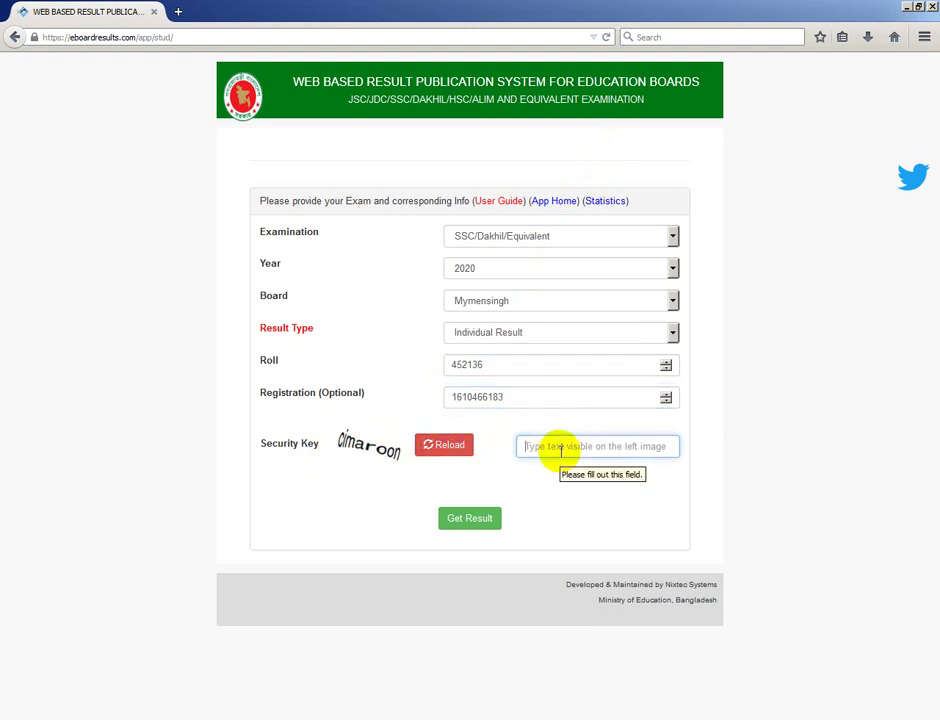
{"action": "type", "text": "c"}
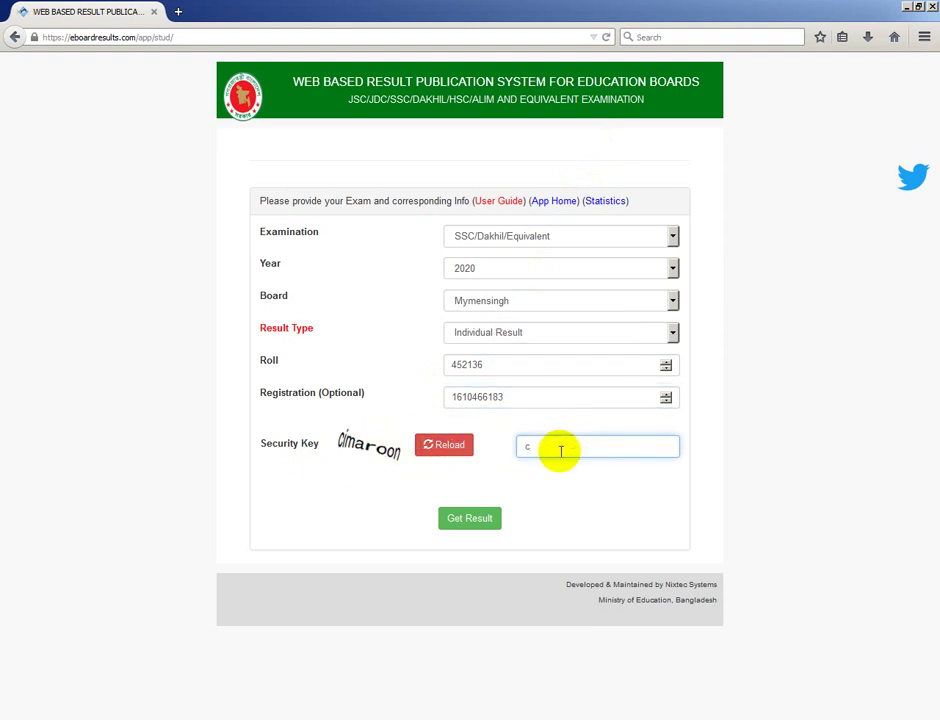
{"action": "type", "text": "imaroon"}
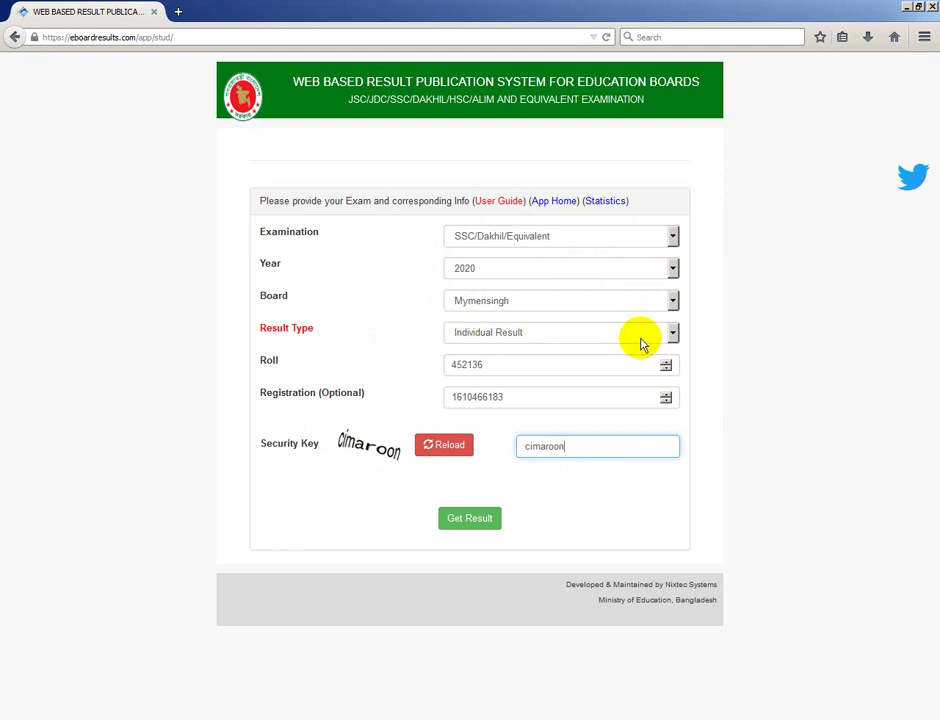
{"action": "mouse_move", "coordinate": [470, 397]}
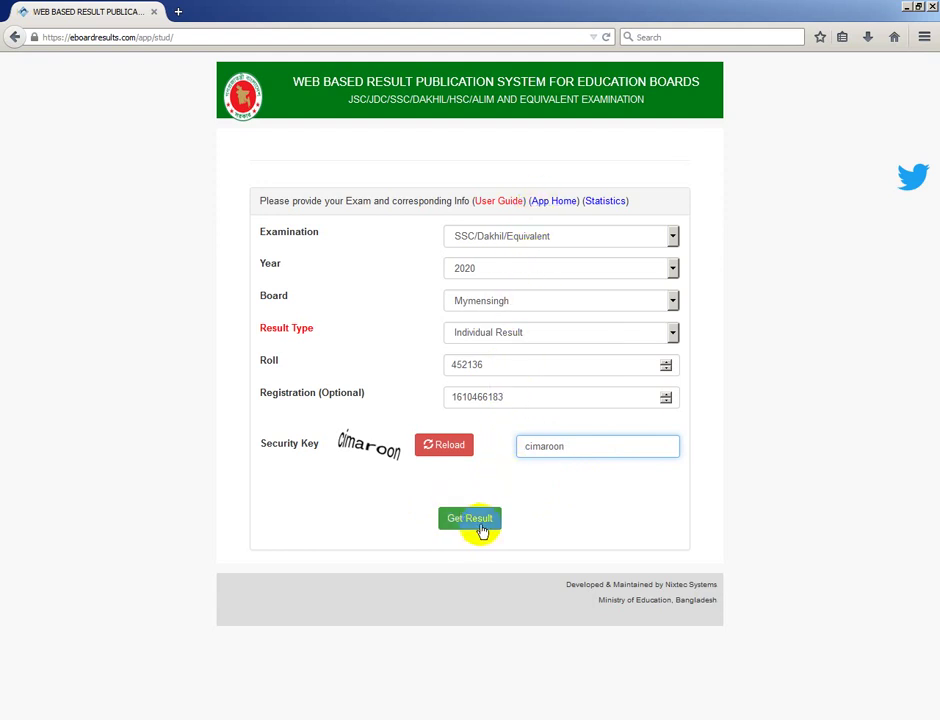
{"action": "left_click", "coordinate": [481, 522]}
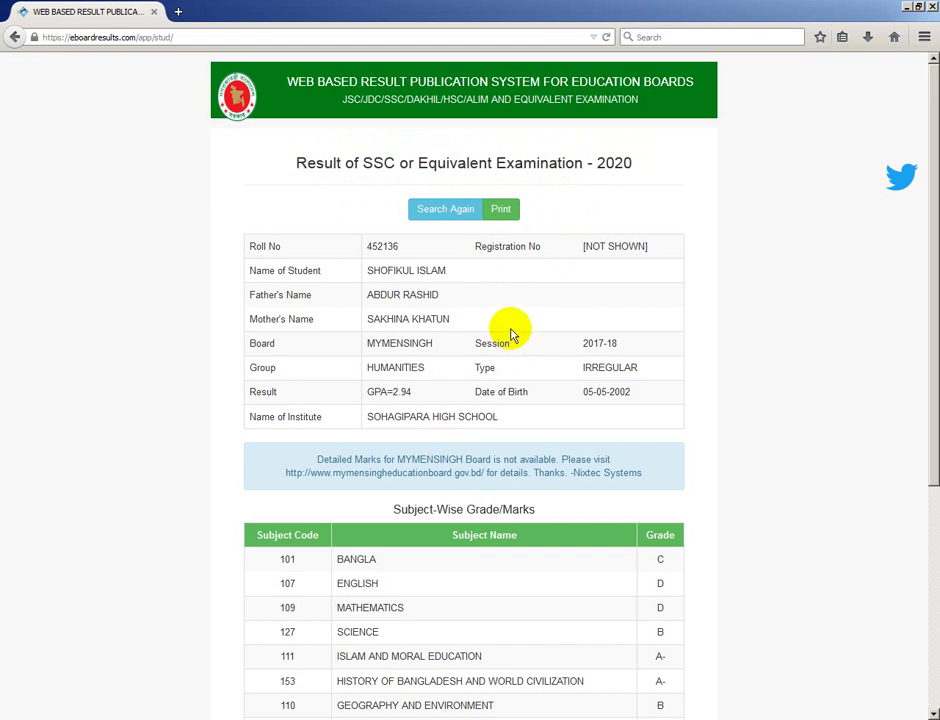
{"action": "scroll", "coordinate": [510, 333], "scroll_direction": "down", "scroll_amount": 5}
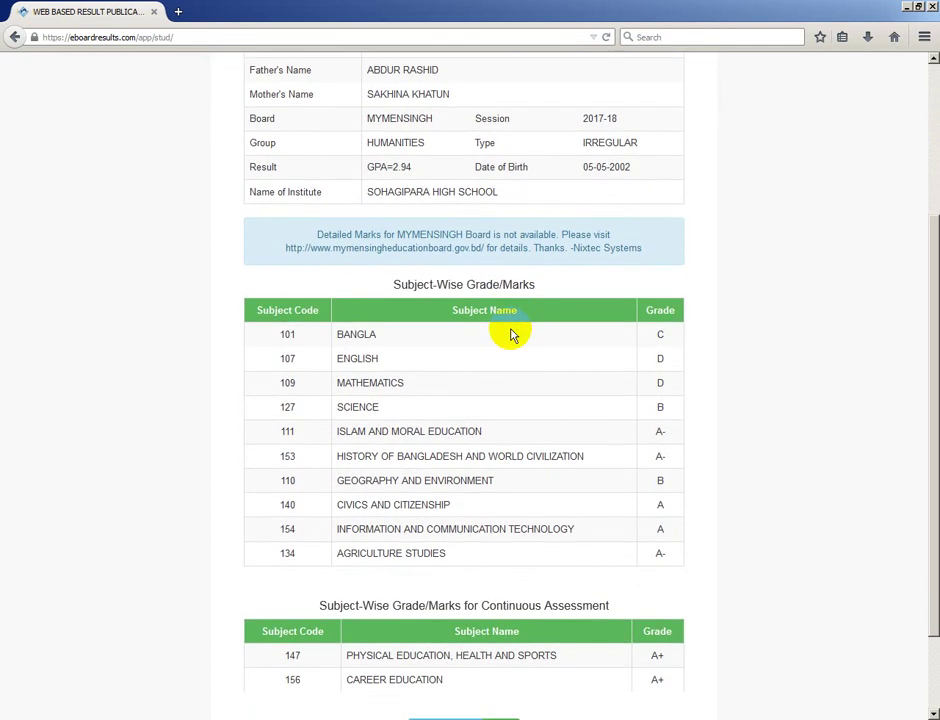
{"action": "scroll", "coordinate": [510, 333], "scroll_direction": "up", "scroll_amount": 3}
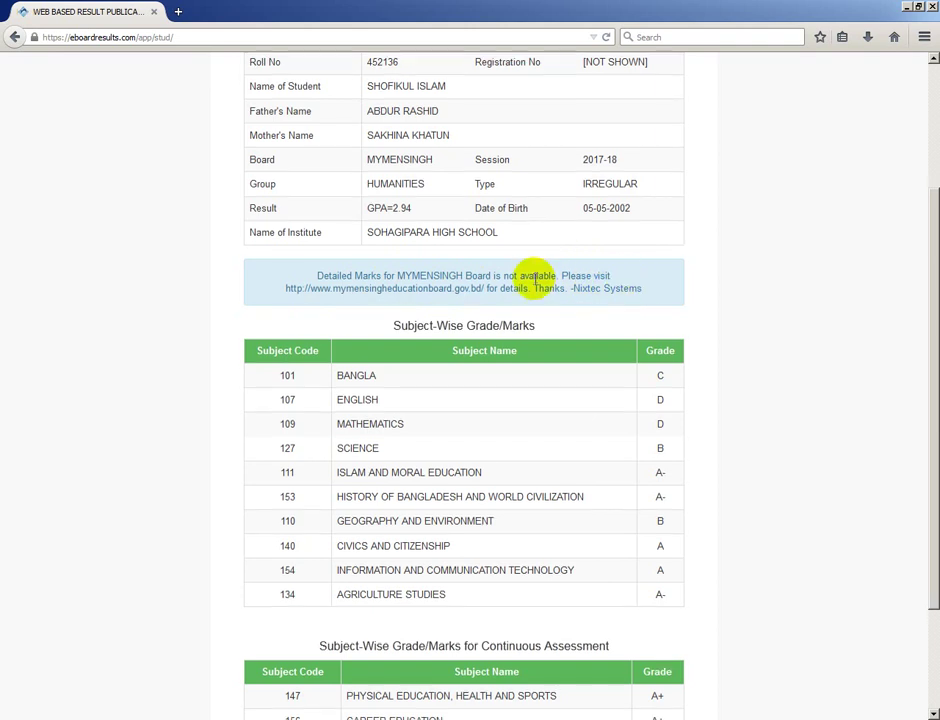
{"action": "scroll", "coordinate": [536, 283], "scroll_direction": "down", "scroll_amount": 3}
{"action": "scroll", "coordinate": [534, 284], "scroll_direction": "up", "scroll_amount": 7}
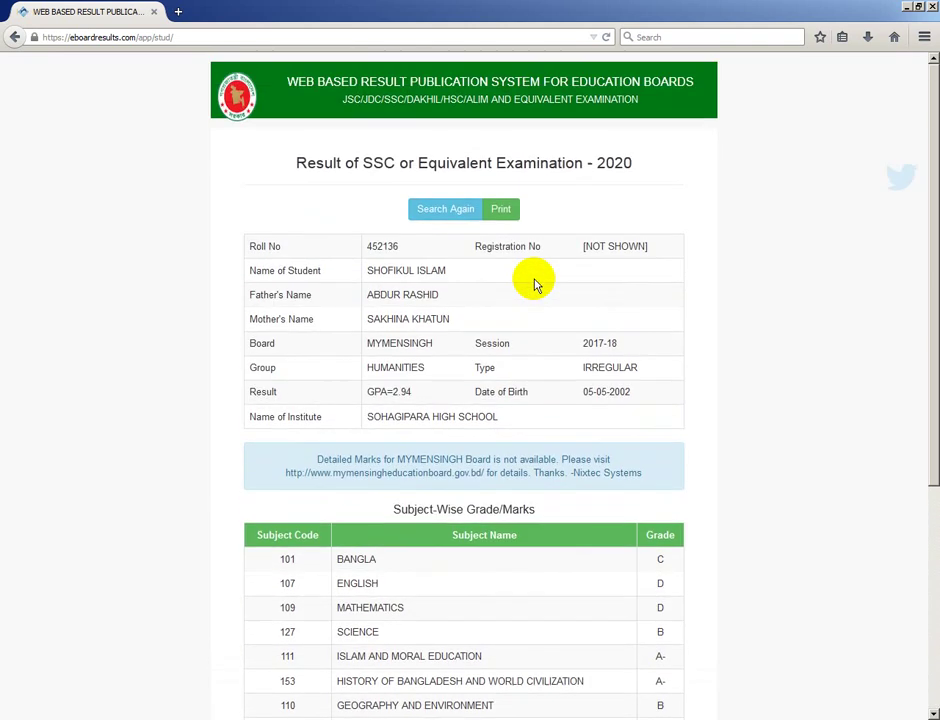
{"action": "scroll", "coordinate": [534, 282], "scroll_direction": "down", "scroll_amount": 6}
{"action": "scroll", "coordinate": [530, 280], "scroll_direction": "up", "scroll_amount": 2}
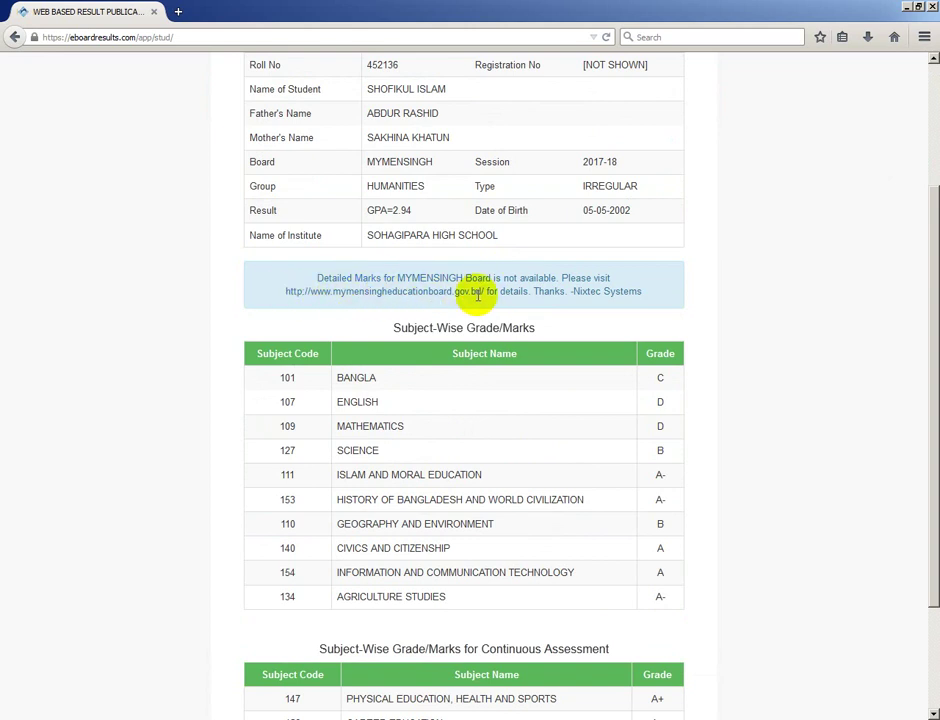
{"action": "left_click_drag", "start_coordinate": [285, 295], "coordinate": [486, 294]}
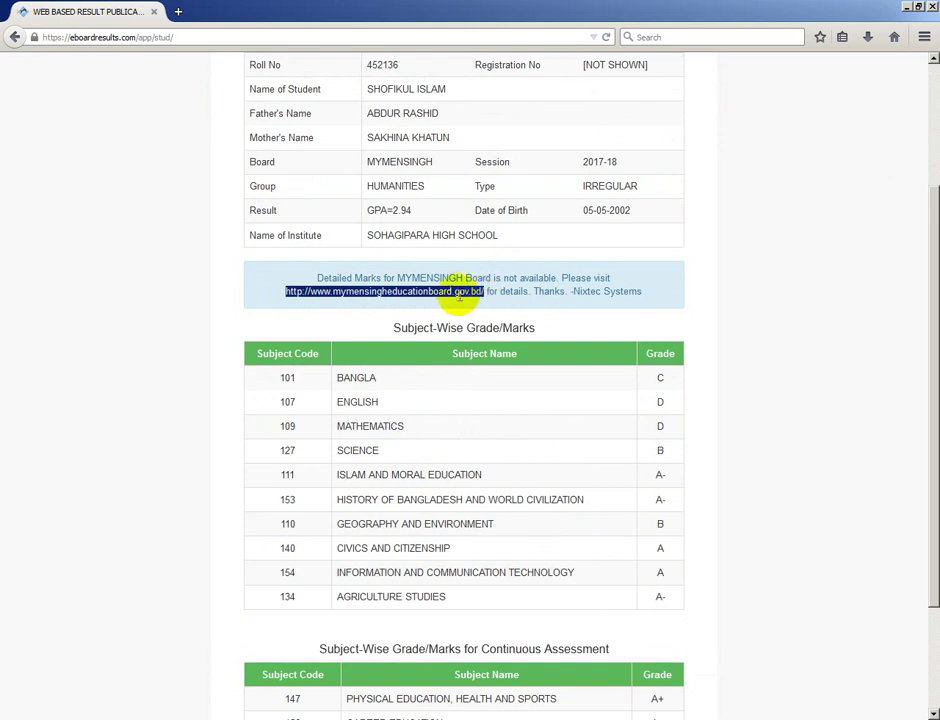
{"action": "right_click", "coordinate": [446, 291]}
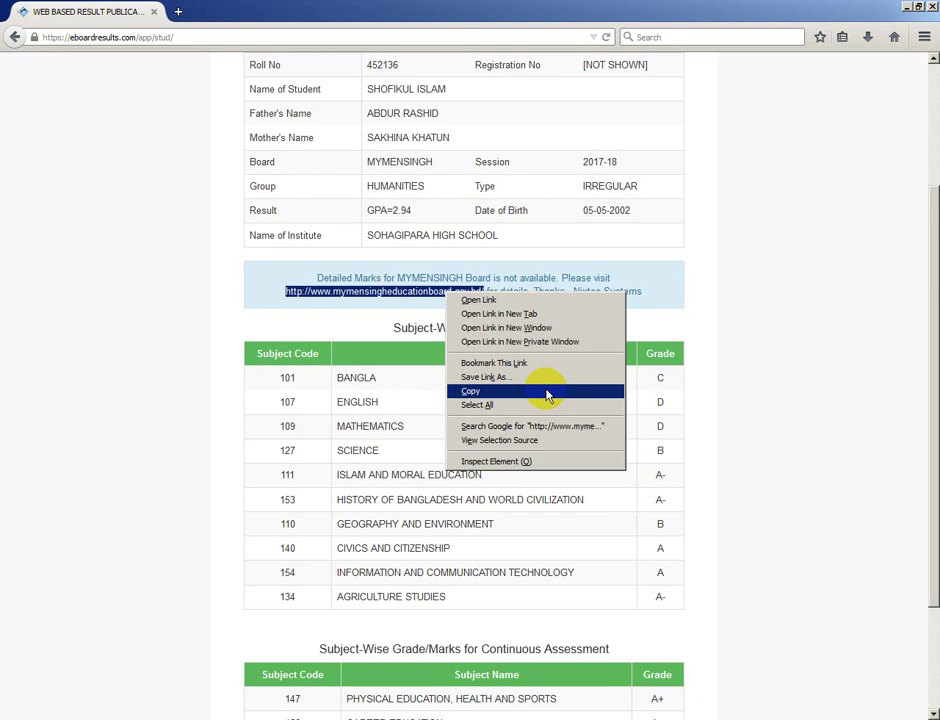
{"action": "left_click", "coordinate": [548, 392]}
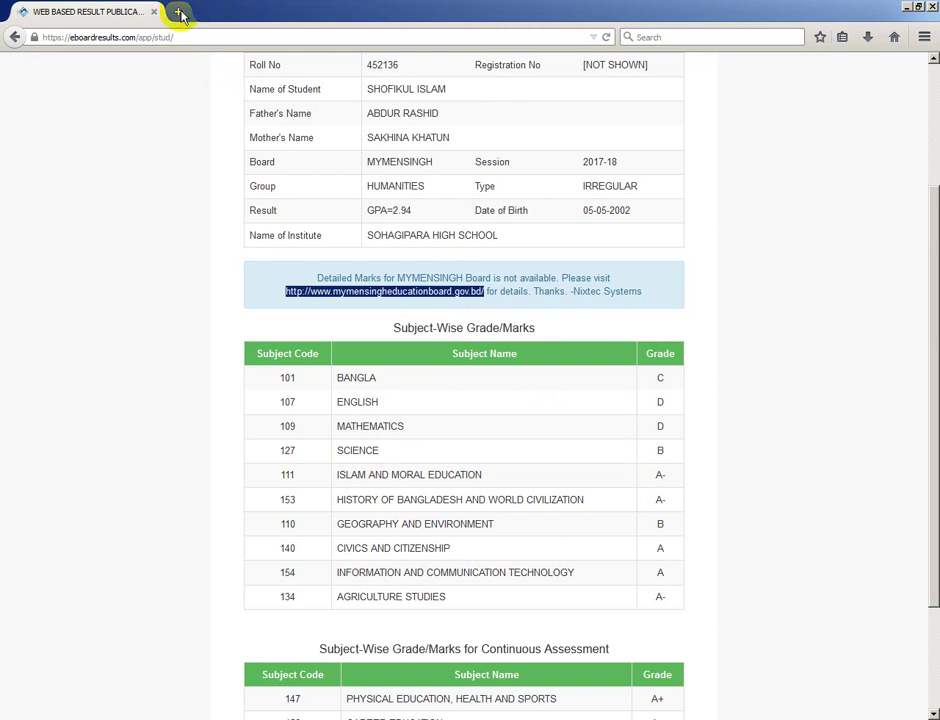
In a new tab, paste the Mymensingh board address into the search box and search
{"action": "left_click", "coordinate": [179, 14]}
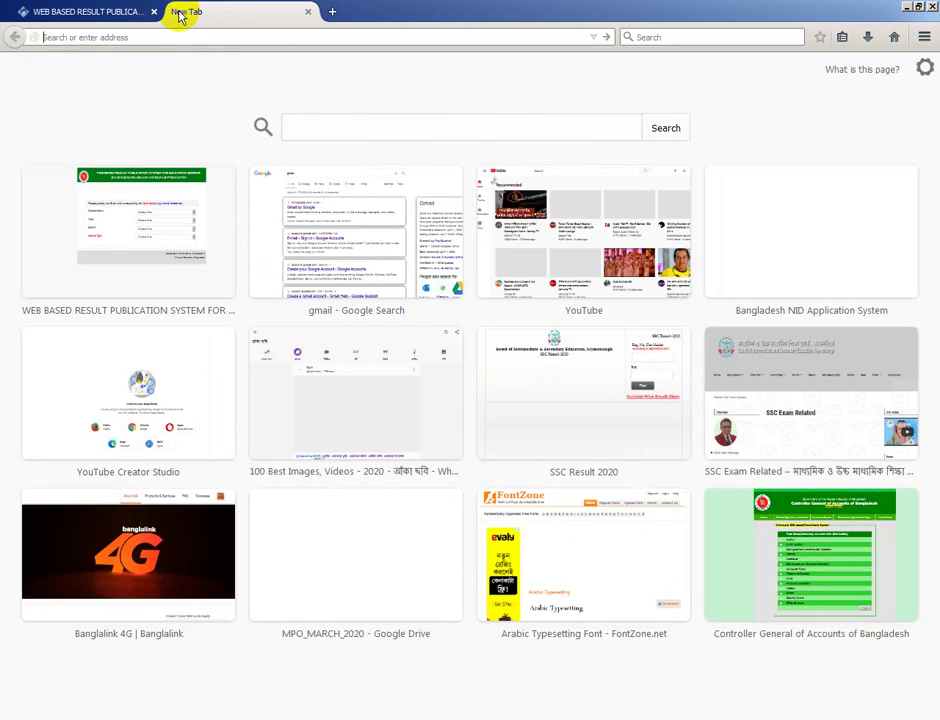
{"action": "left_click", "coordinate": [303, 128]}
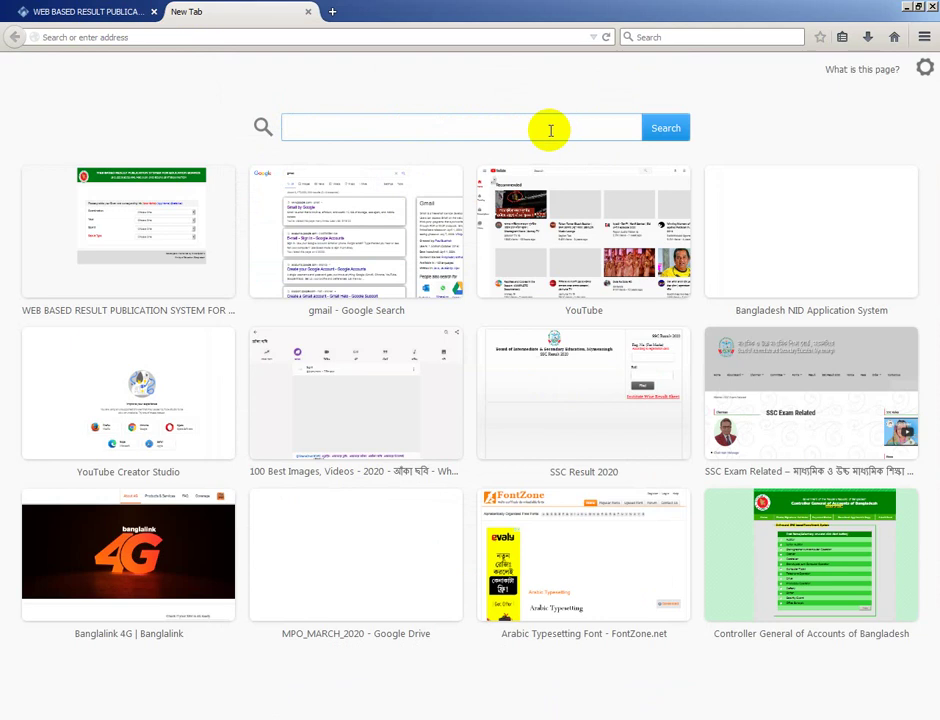
{"action": "right_click", "coordinate": [301, 126]}
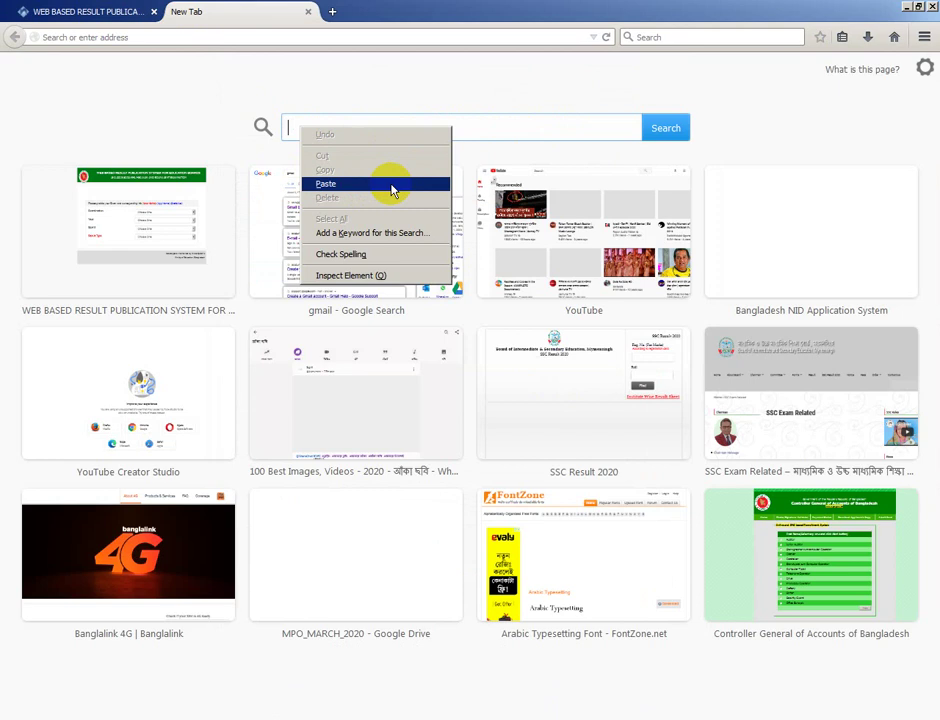
{"action": "left_click", "coordinate": [392, 190]}
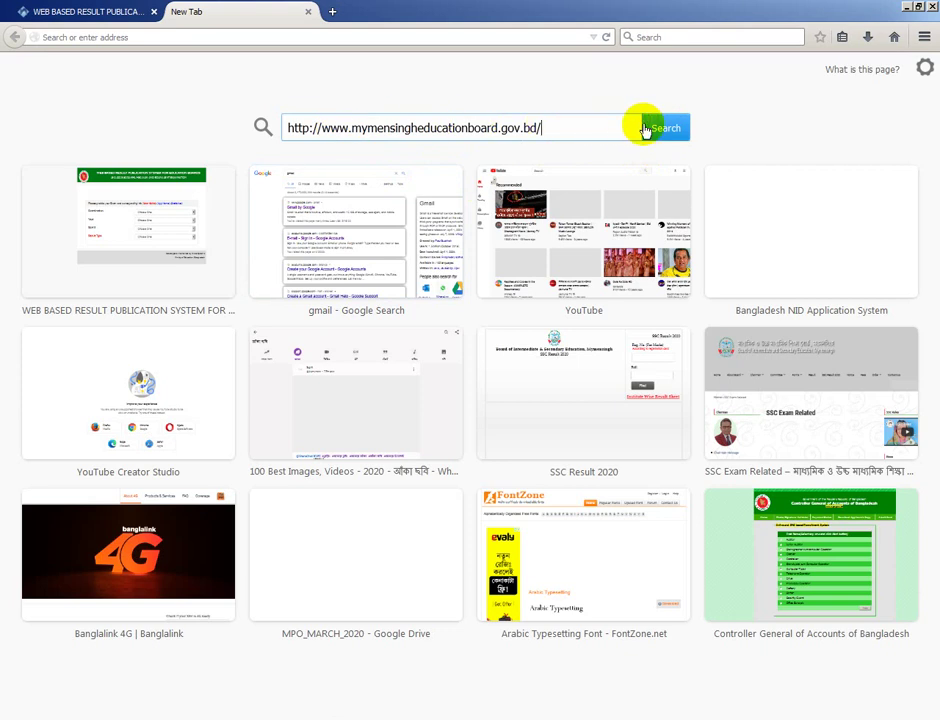
{"action": "left_click", "coordinate": [661, 130]}
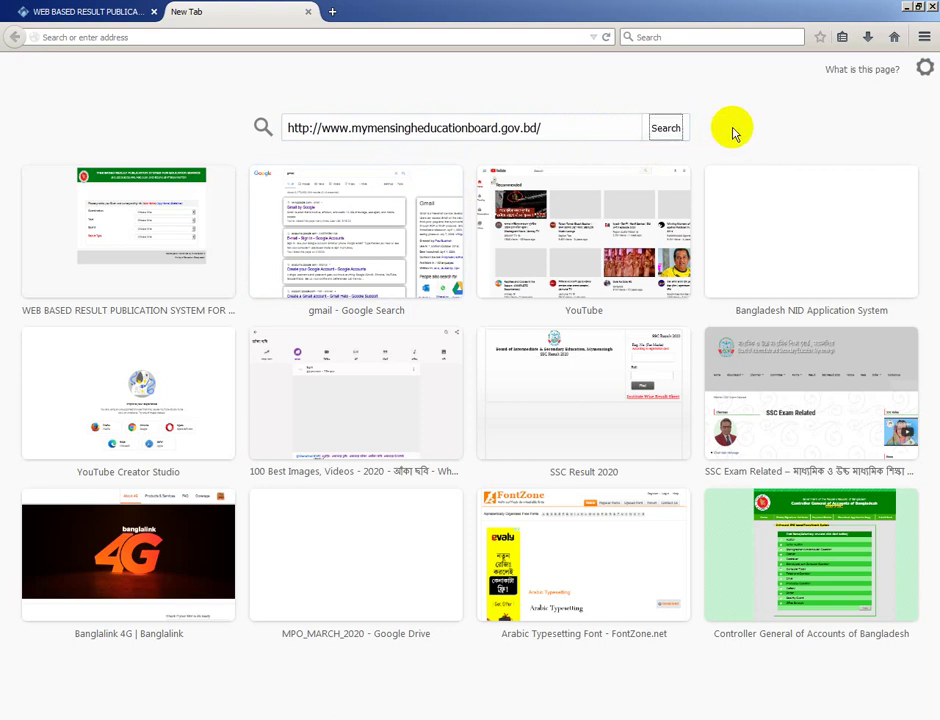
{"action": "left_click", "coordinate": [667, 134]}
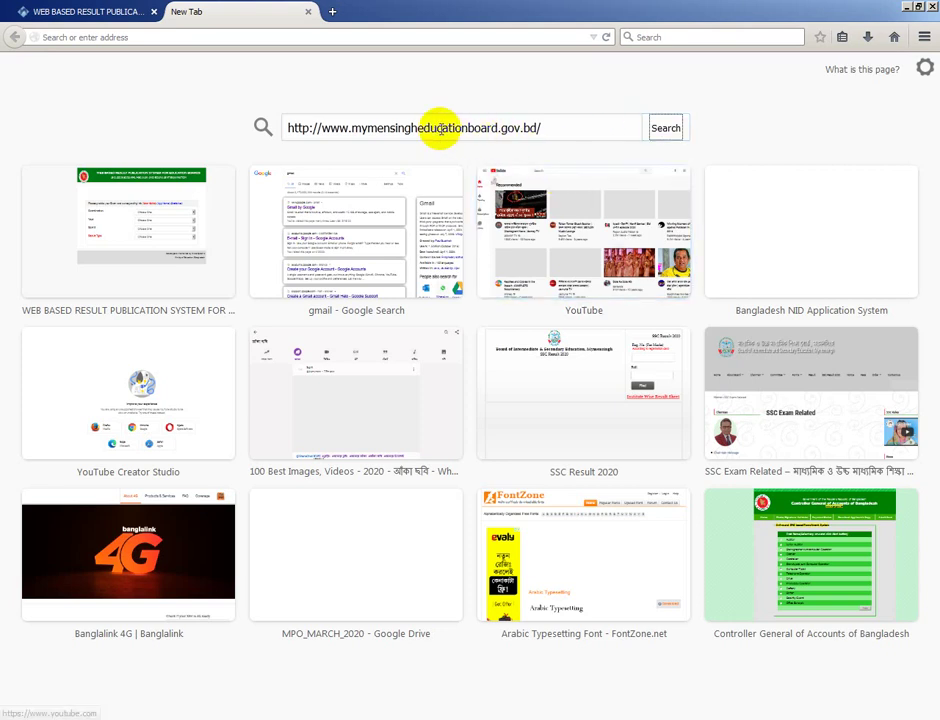
Reload the tab, paste the board address again and submit the search
{"action": "right_click", "coordinate": [667, 130]}
{"action": "key", "text": "Escape"}
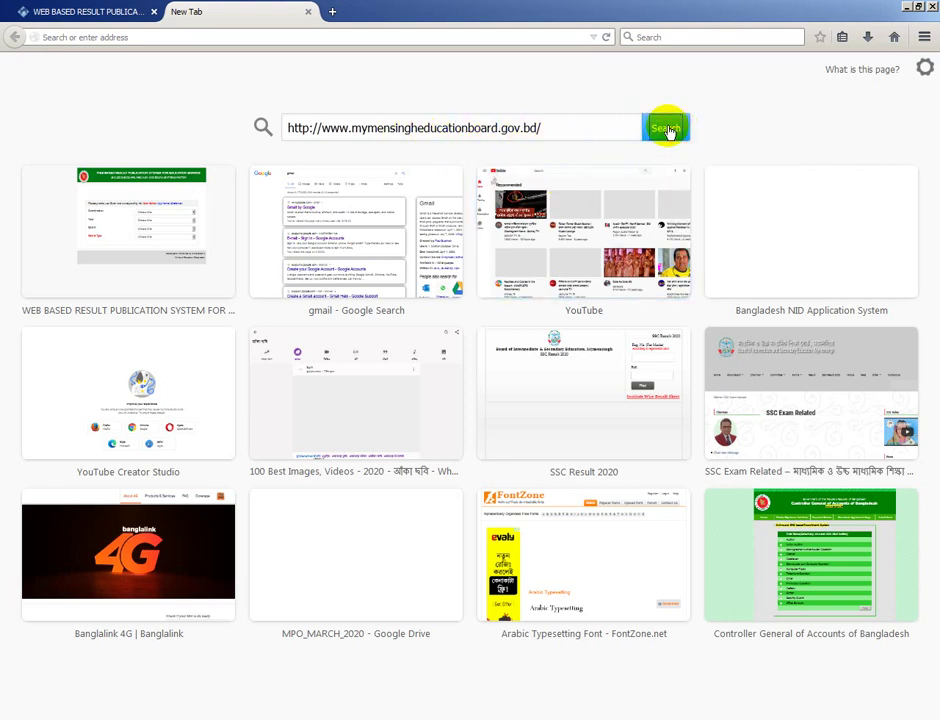
{"action": "right_click", "coordinate": [667, 130]}
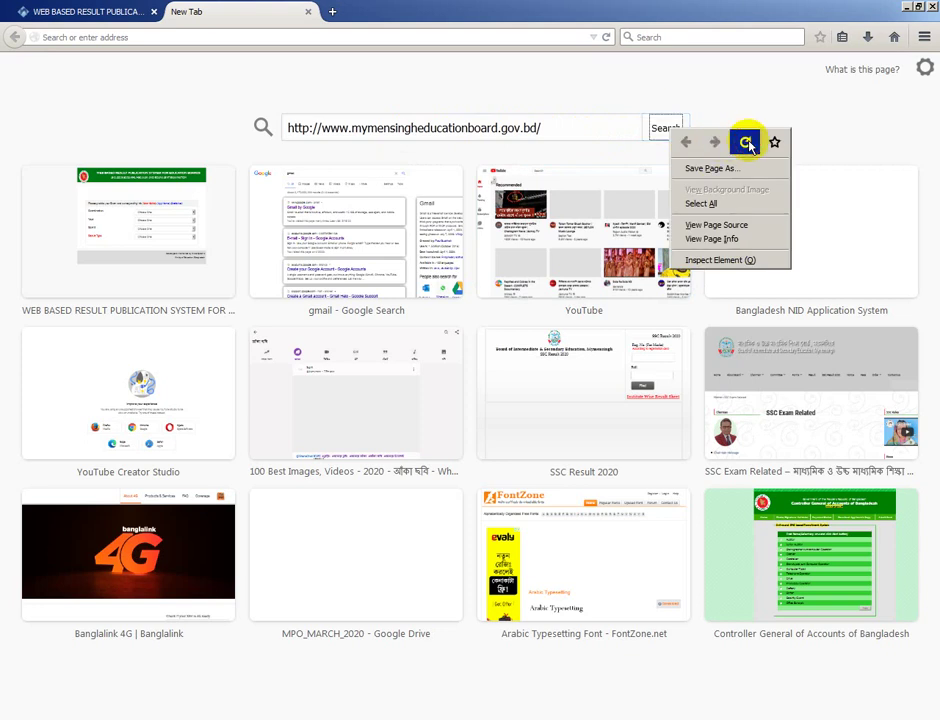
{"action": "left_click", "coordinate": [745, 140]}
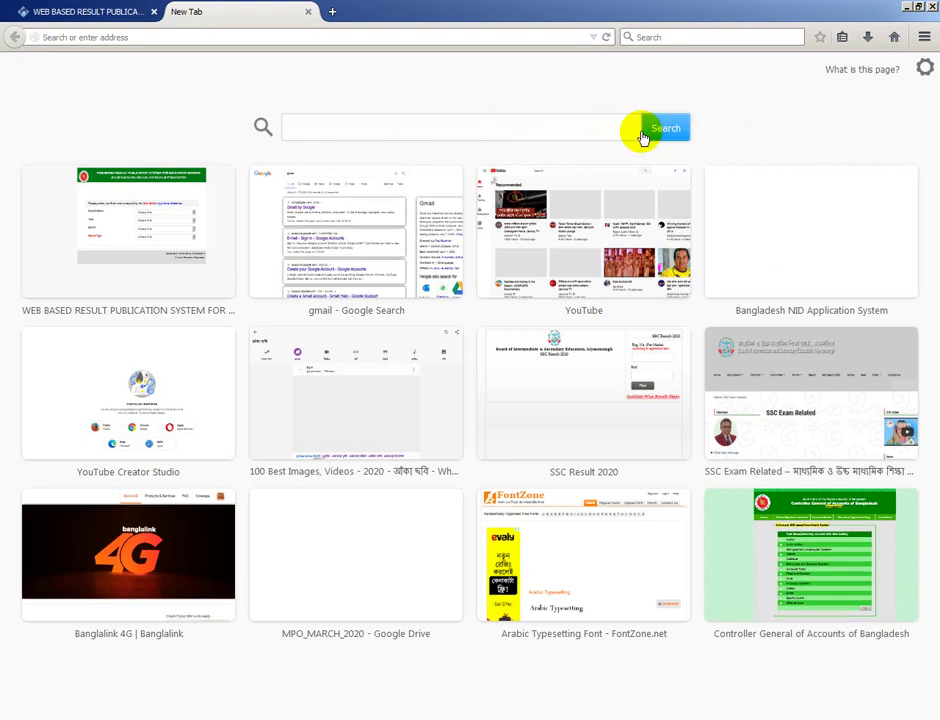
{"action": "left_click", "coordinate": [432, 124]}
{"action": "right_click", "coordinate": [432, 124]}
{"action": "left_click", "coordinate": [464, 182]}
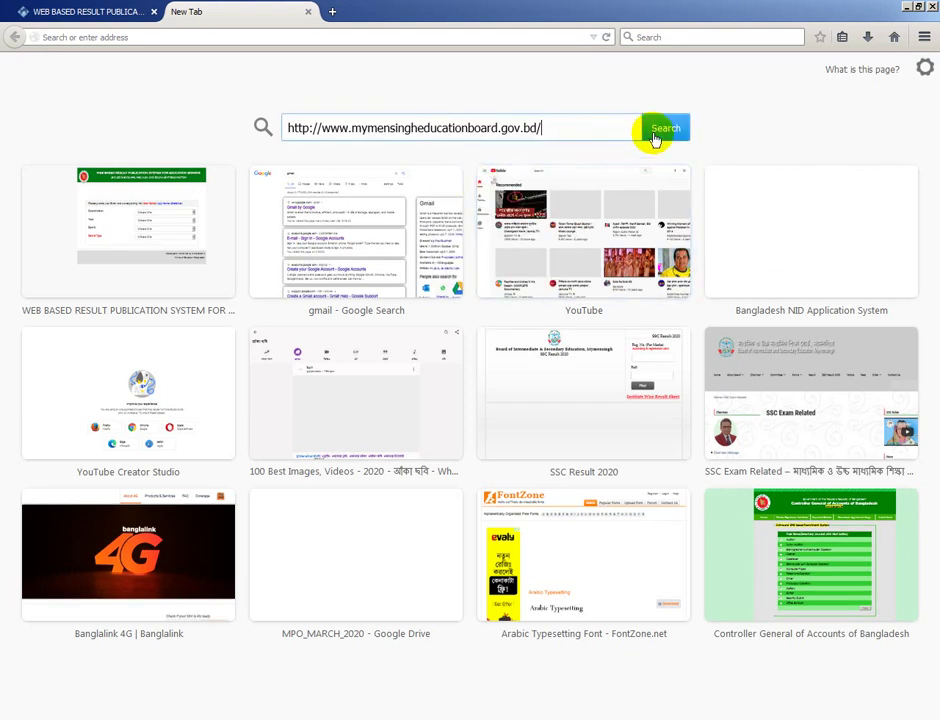
{"action": "left_click", "coordinate": [678, 132]}
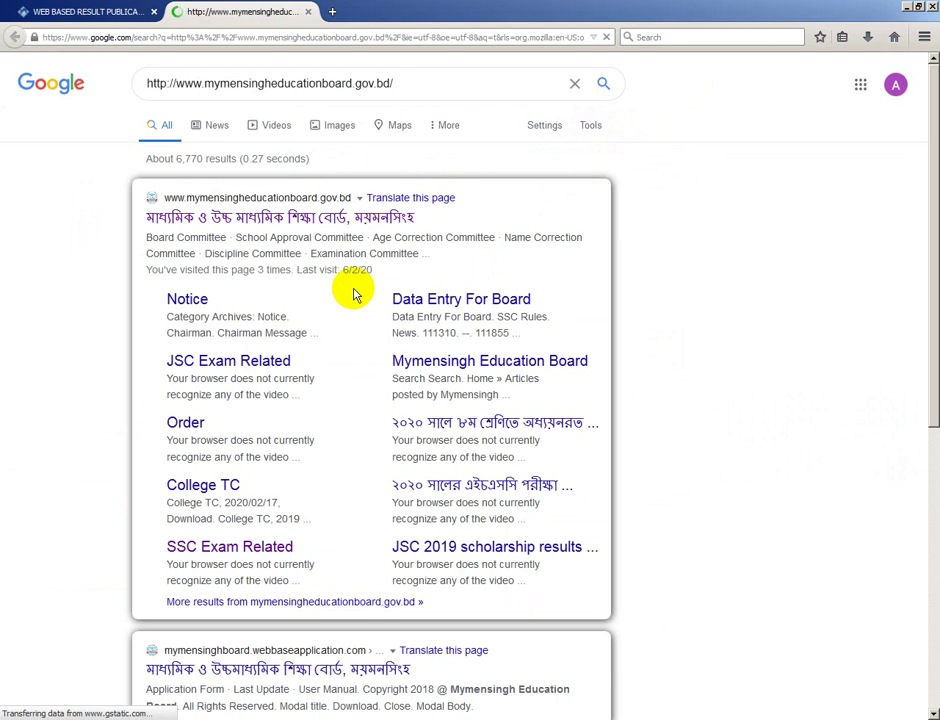
Follow the SSC Exam Related sitelink under the mymensingheducationboard.gov.bd search result
{"action": "scroll", "coordinate": [354, 294], "scroll_direction": "down", "scroll_amount": 5}
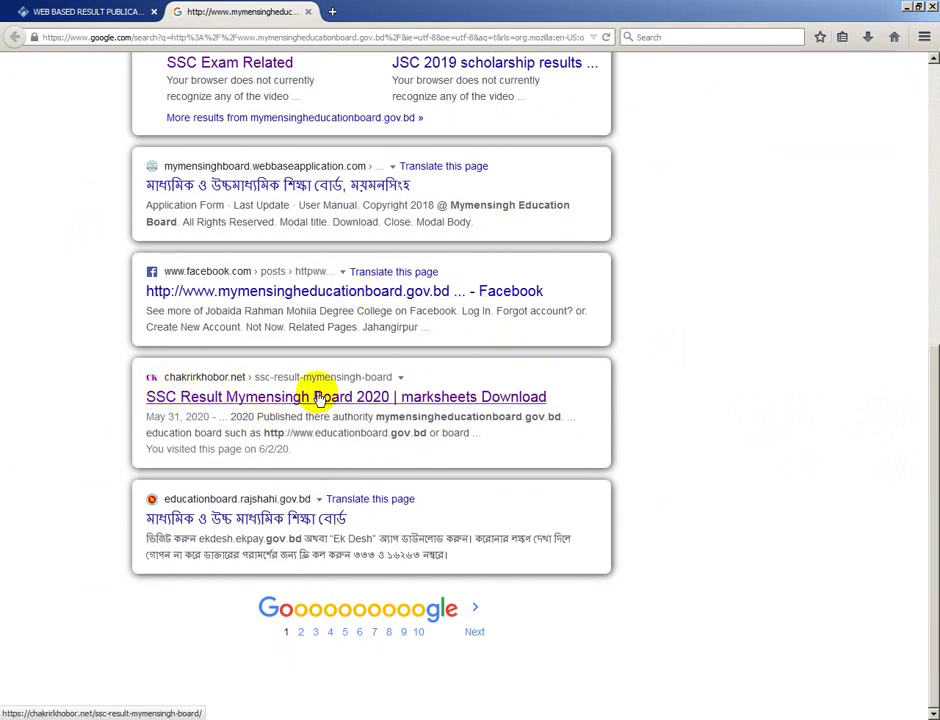
{"action": "left_click", "coordinate": [430, 396]}
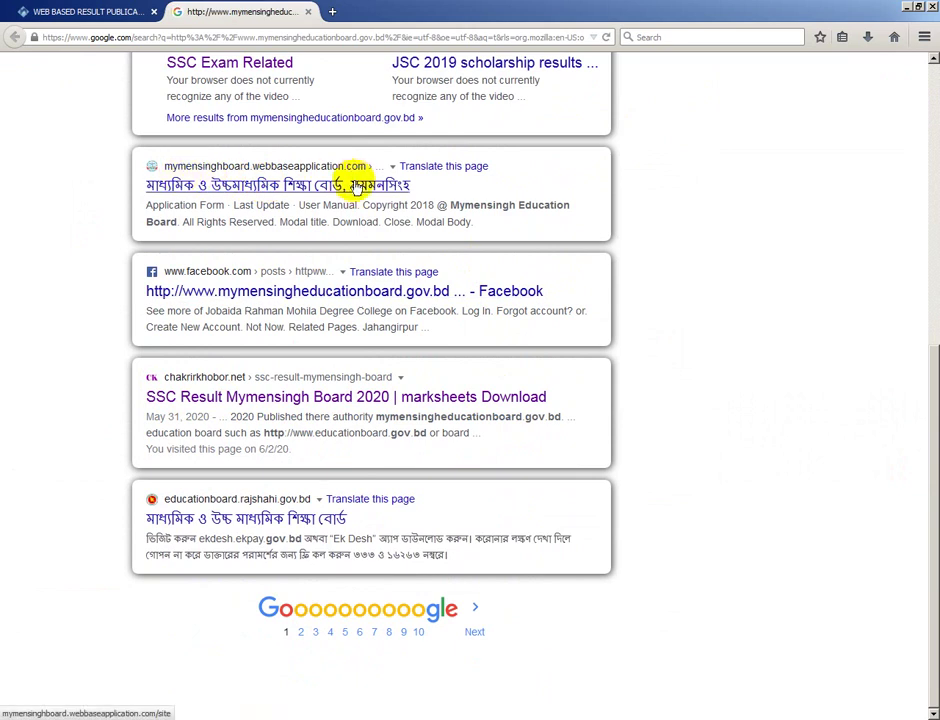
{"action": "scroll", "coordinate": [357, 180], "scroll_direction": "up", "scroll_amount": 3}
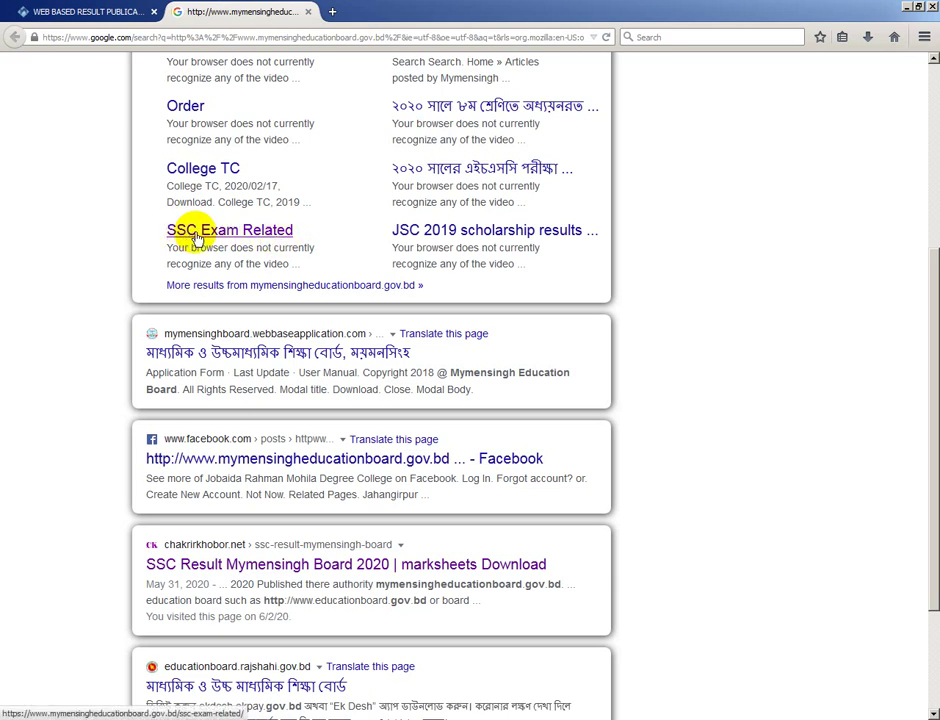
{"action": "left_click", "coordinate": [251, 236]}
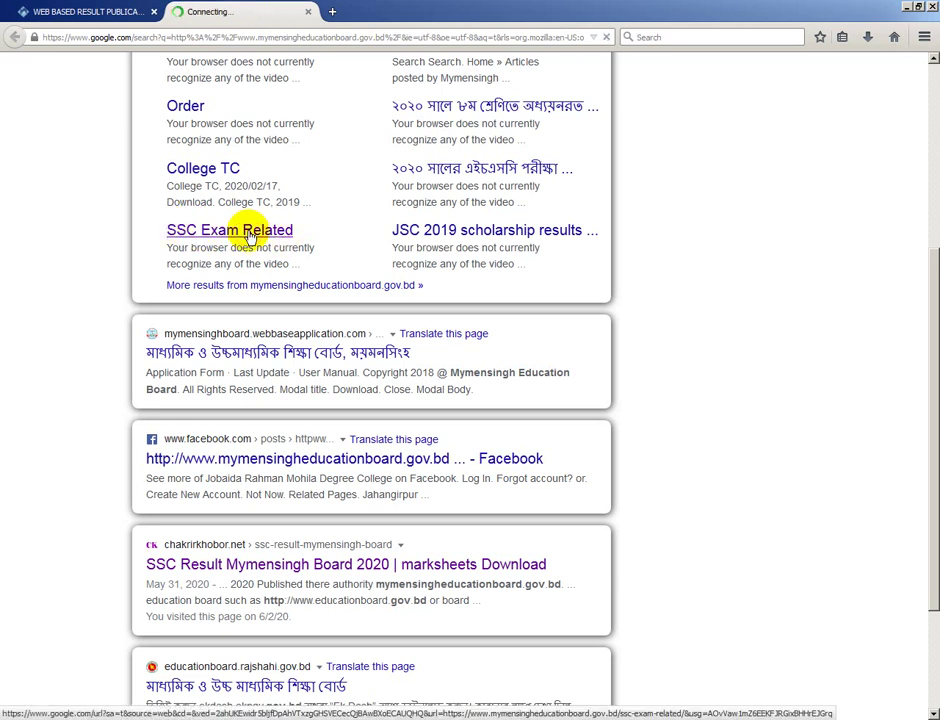